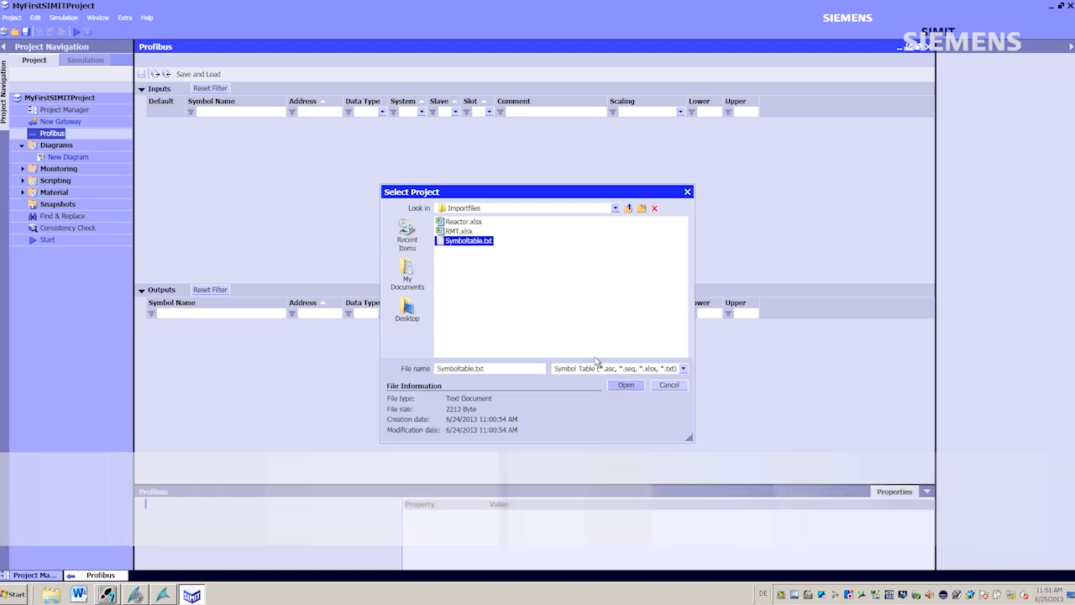
- Import the symbol table file Symboltable.txt into the Profibus gateway
click(618, 385)
click(602, 353)
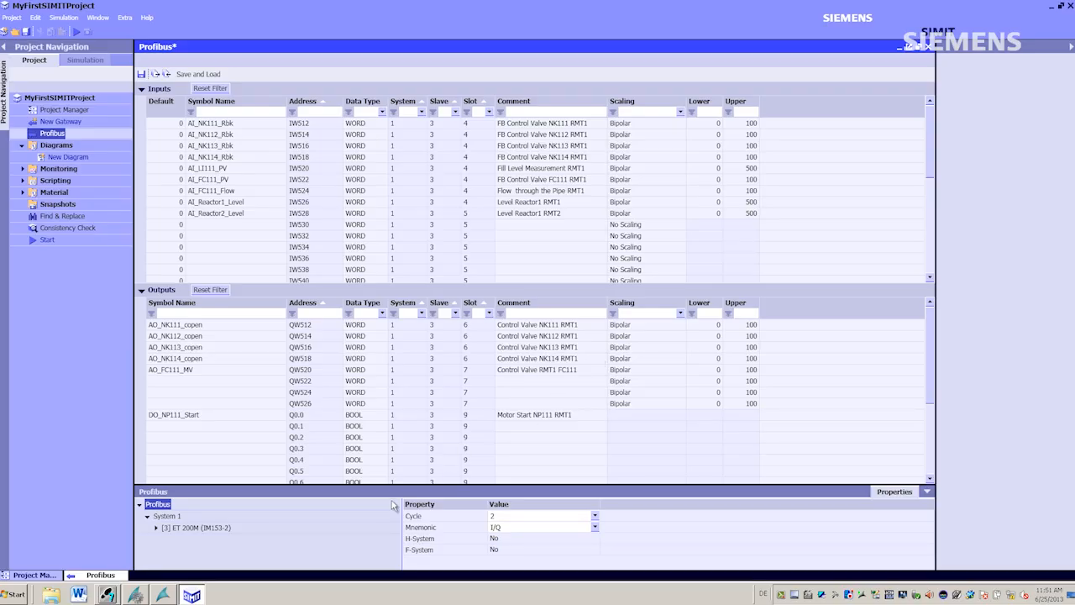
- Set System 1's hardware channel to SIMBA_DP[1] and save and load the interface module, confirming the load
key(Down)
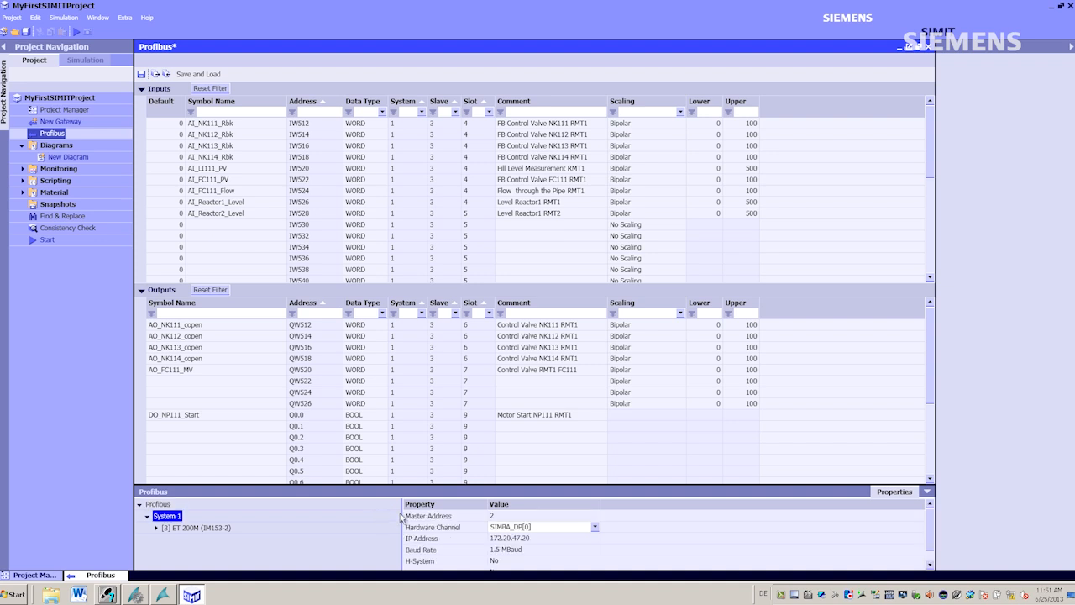
click(595, 527)
click(560, 556)
click(217, 74)
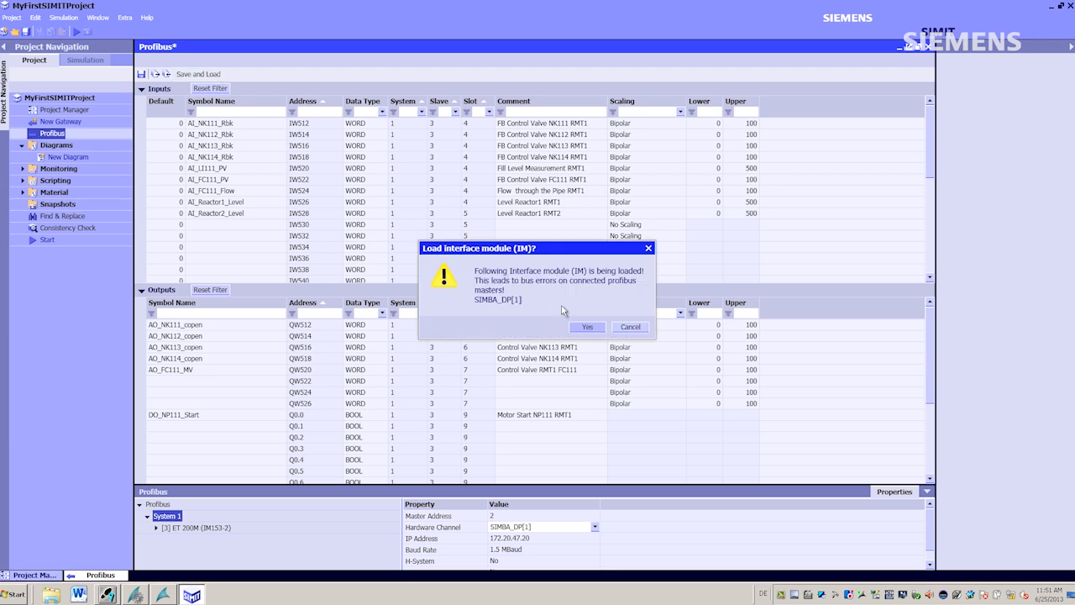
click(586, 327)
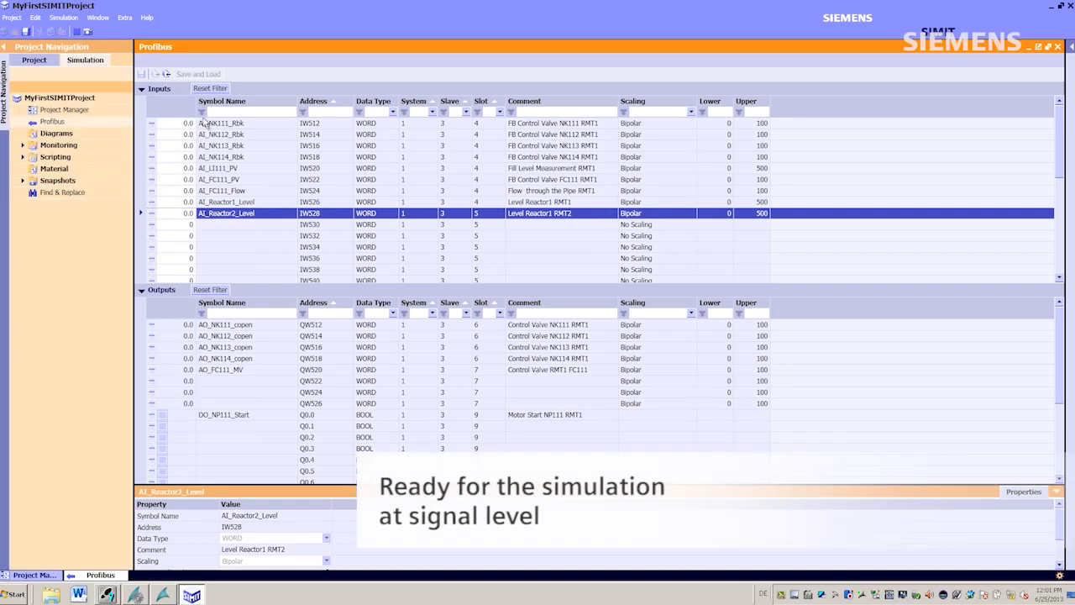
- Stop the running signal-level simulation of the Profibus signals
click(183, 216)
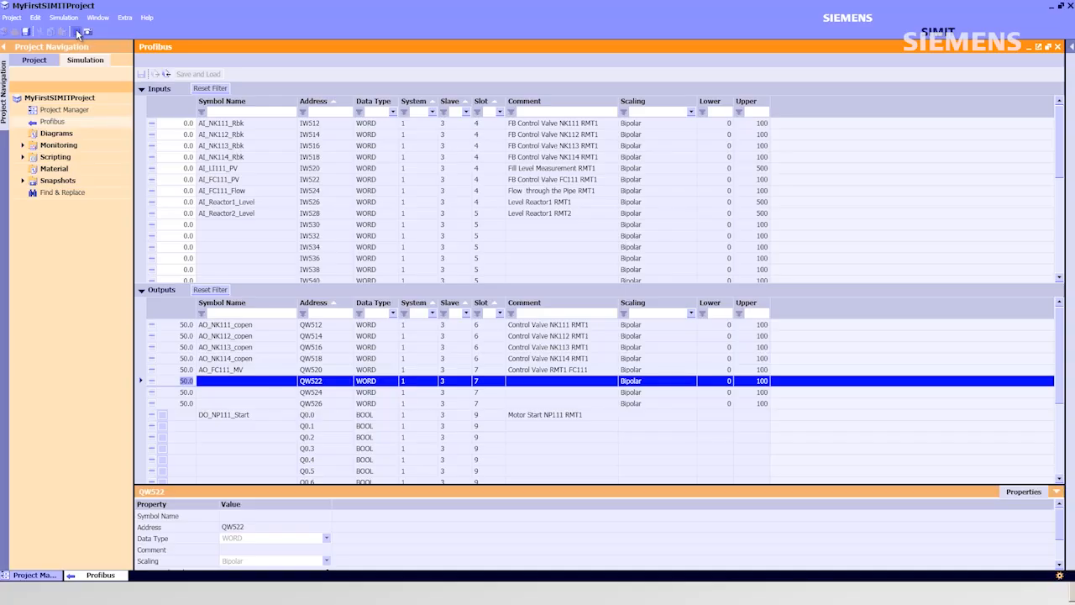
click(76, 32)
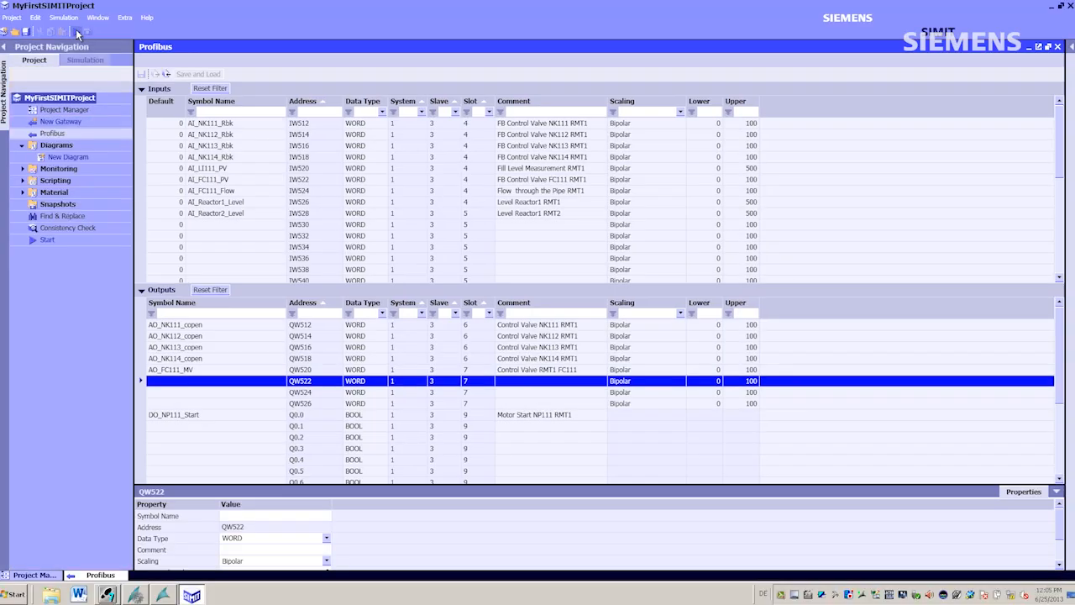
- Create a new diagram and place a DriveP1 component from the DRIVES library on it
double_click(67, 157)
key(Return)
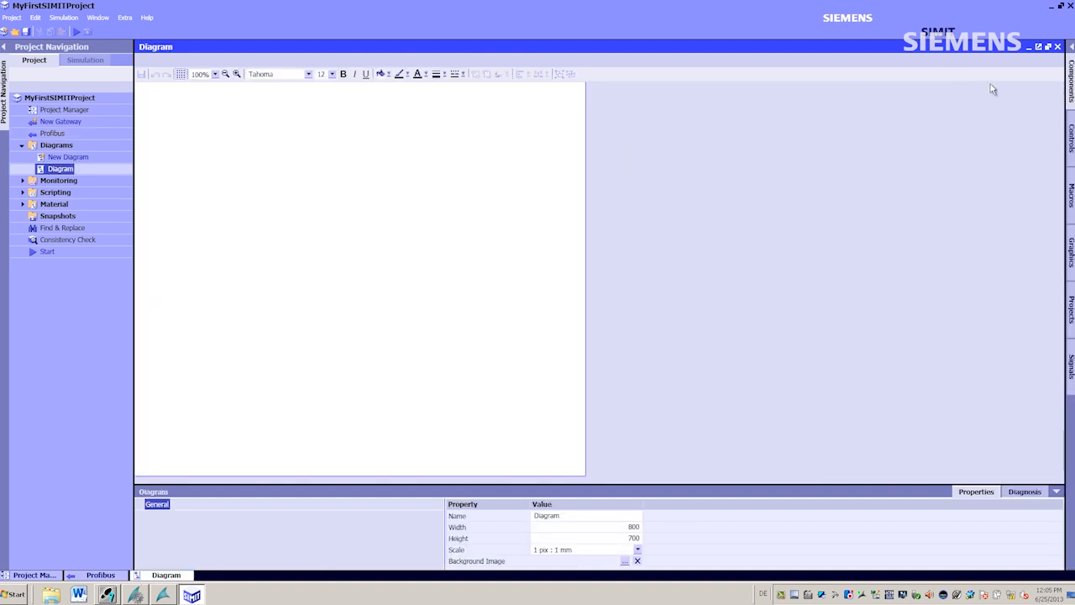
click(1070, 77)
click(942, 109)
click(977, 145)
drag(760, 146, 323, 141)
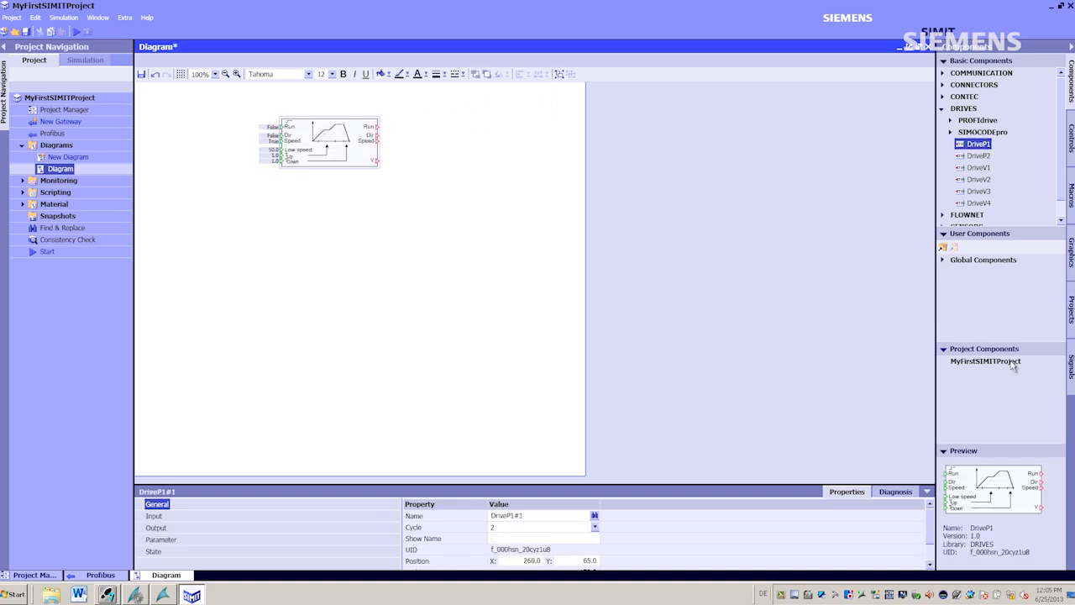
- Connect Profibus signal AO_NK111_copen to the drive's Run input and AI_NK111_Rbk to its Run output
click(1071, 378)
click(1008, 318)
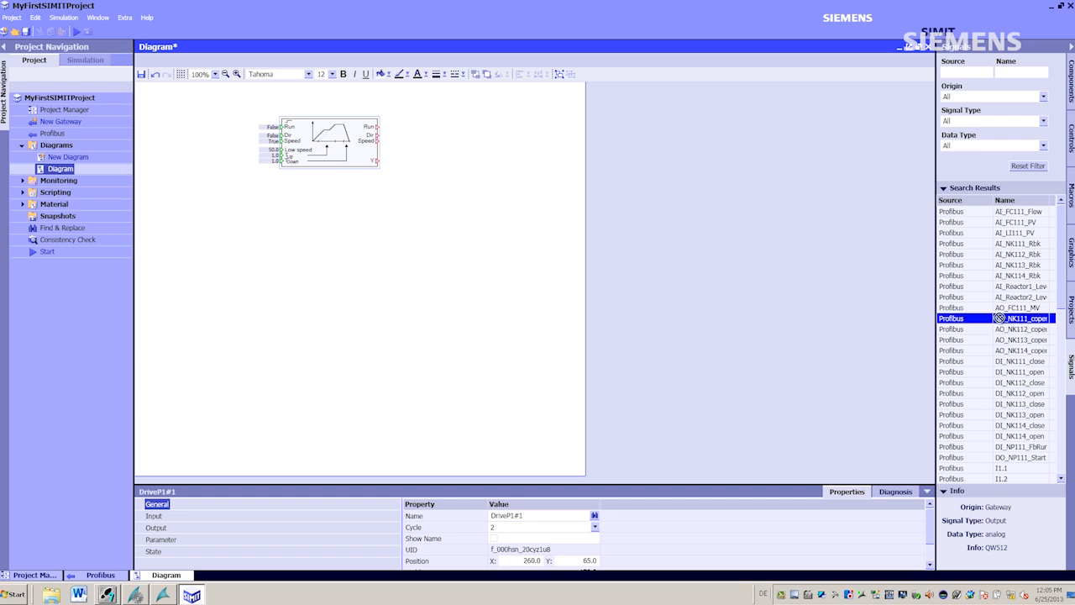
drag(614, 220, 250, 132)
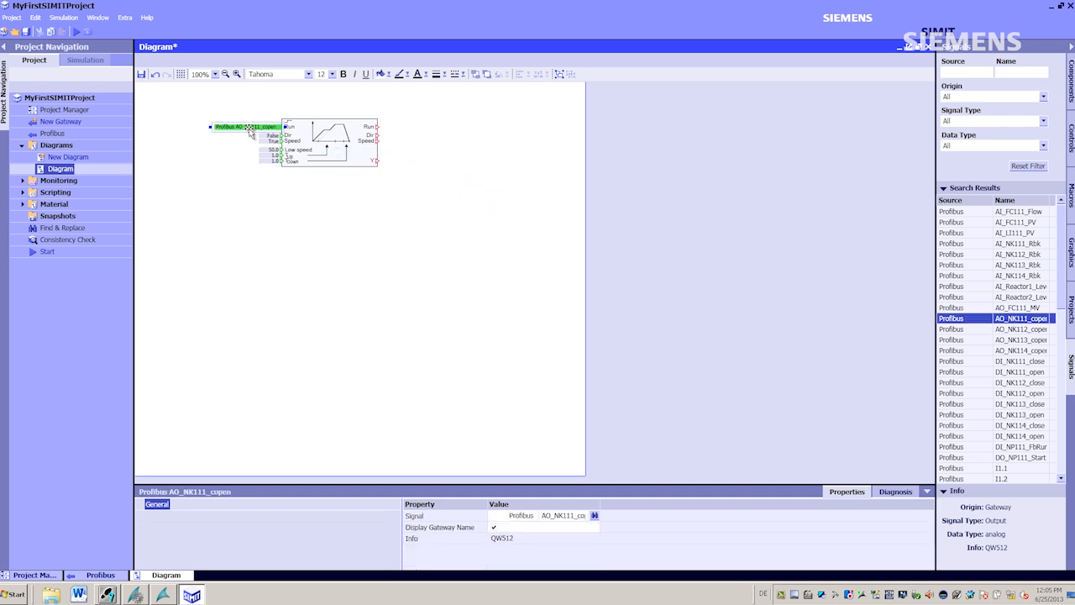
drag(966, 244, 973, 243)
drag(697, 202, 410, 130)
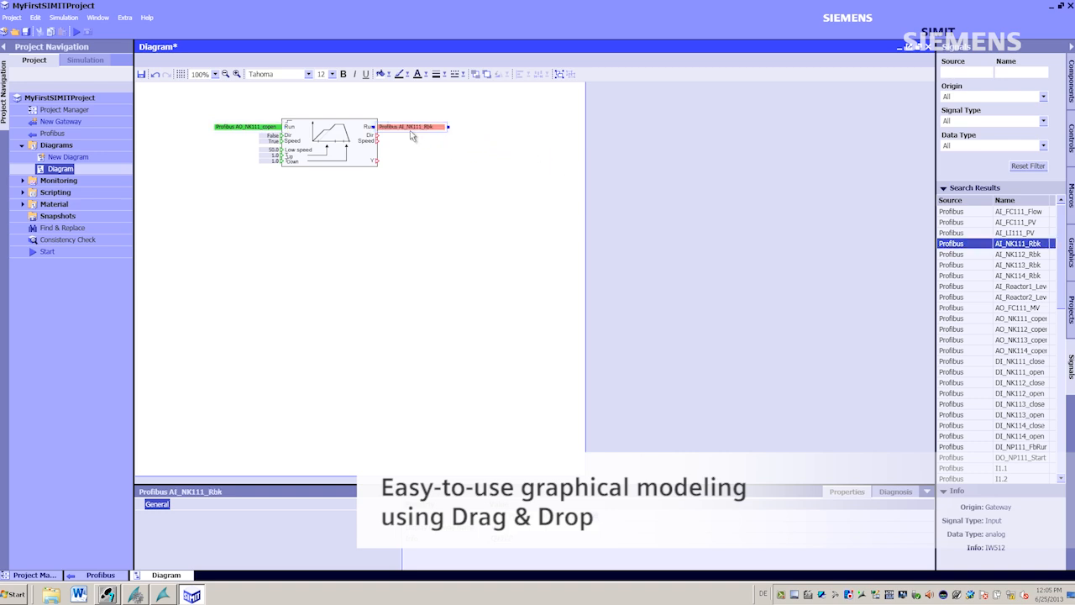
- Save and close the diagram and add it to the global user templates
click(931, 48)
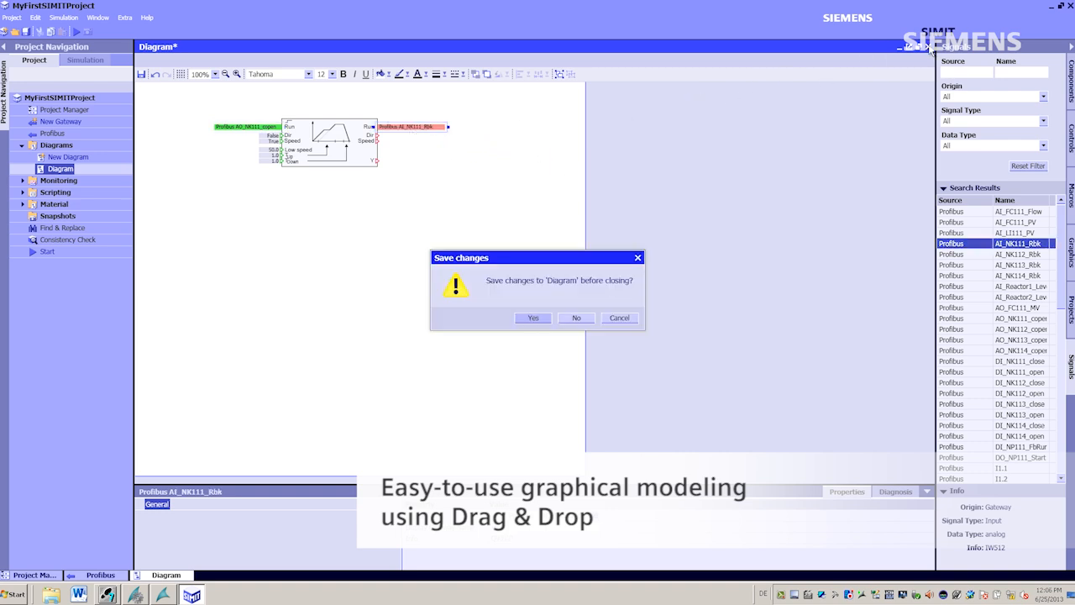
click(543, 320)
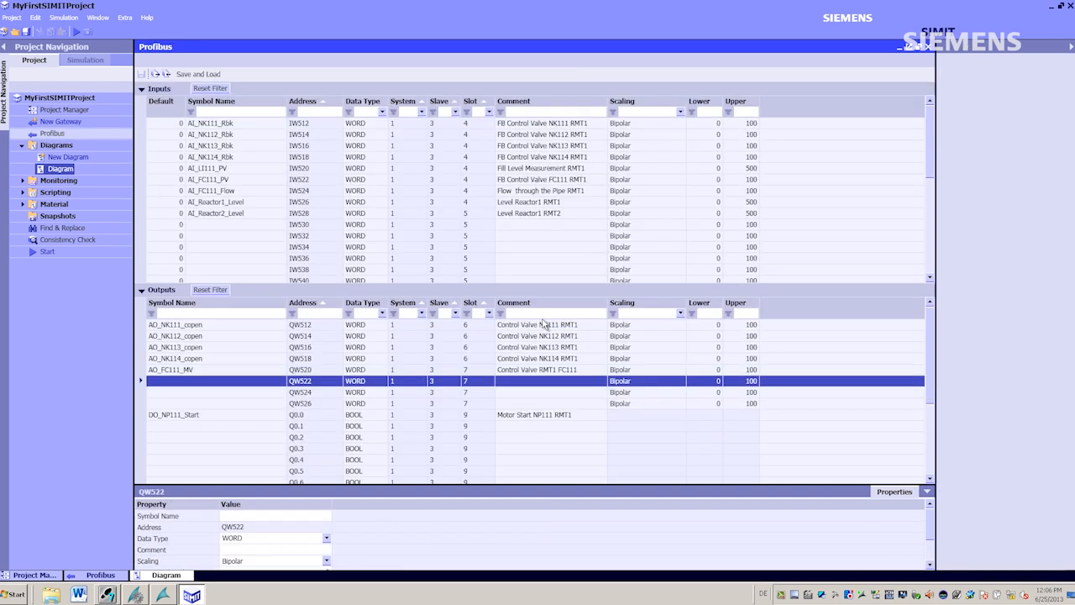
click(73, 115)
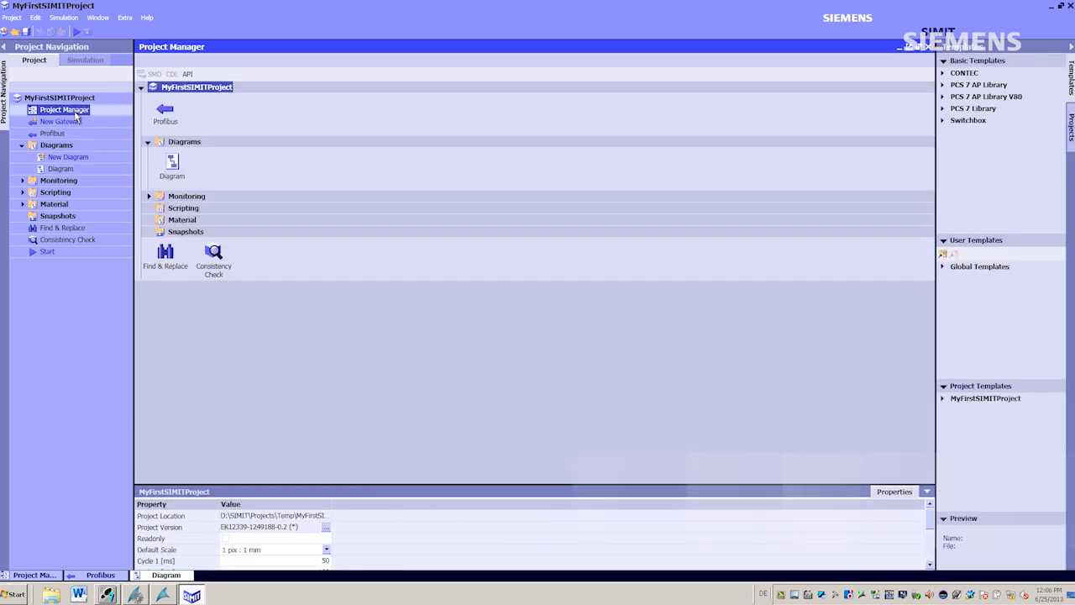
drag(60, 169, 984, 268)
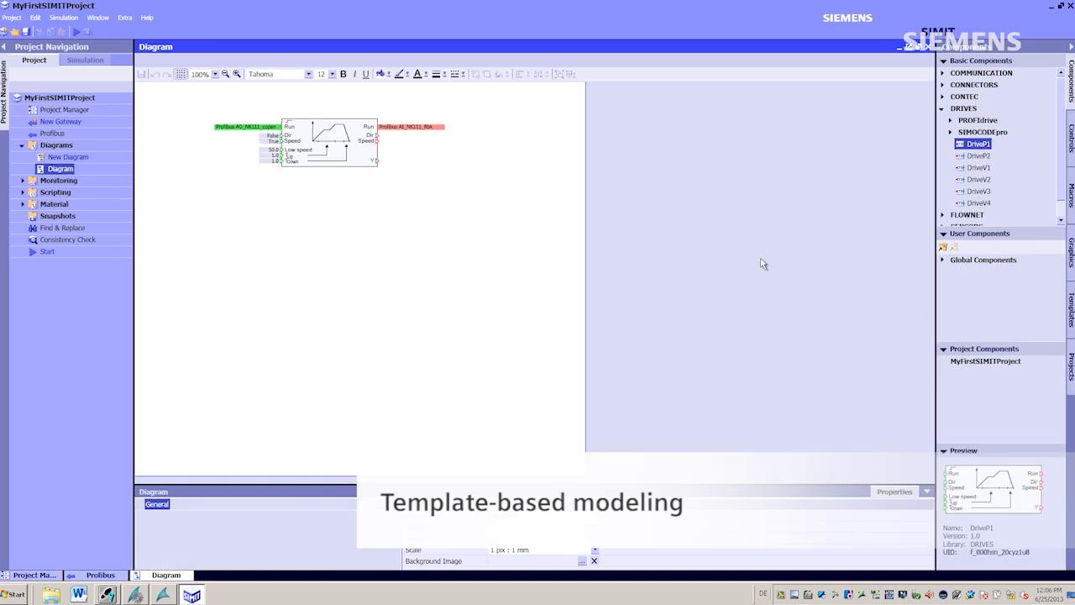
- Check the template diagram's input and output Profibus signal connectors and close it, saving changes
click(249, 127)
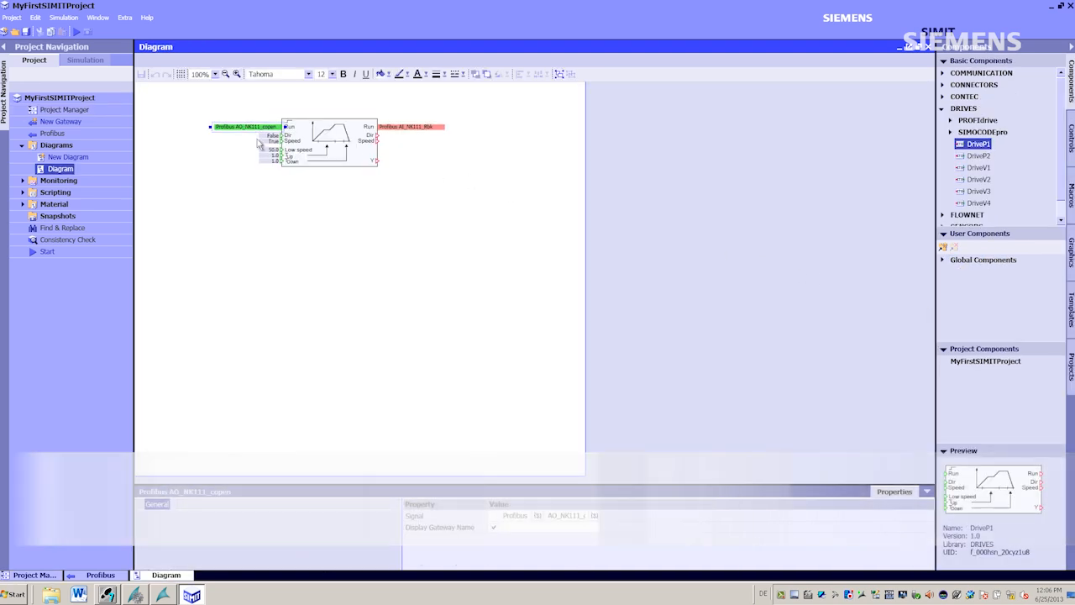
click(421, 128)
click(928, 47)
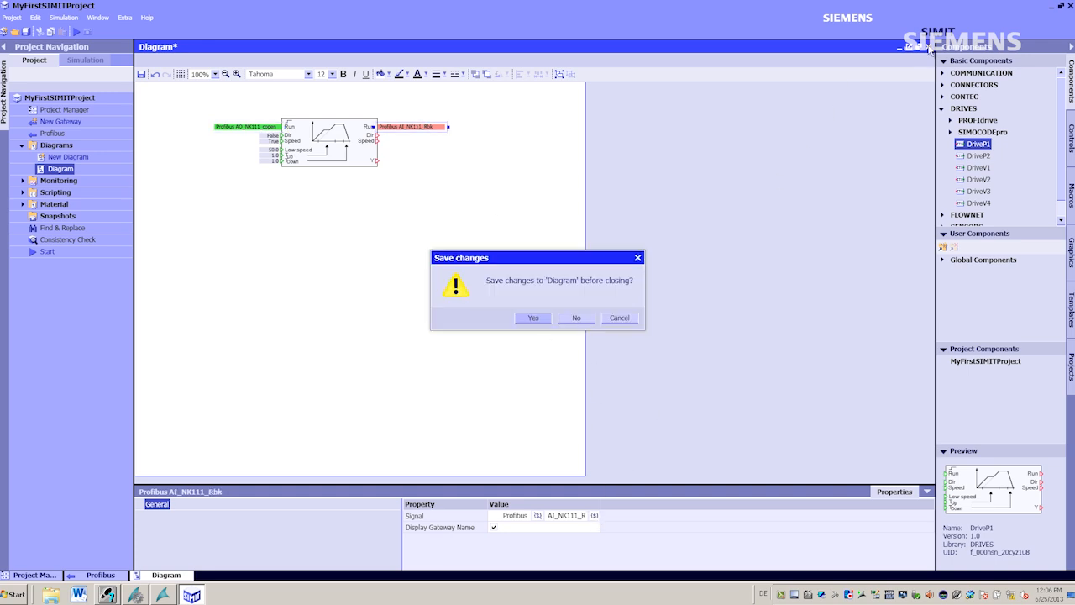
click(550, 323)
- Apply a context command to the Diagram global template
right_click(978, 315)
click(991, 338)
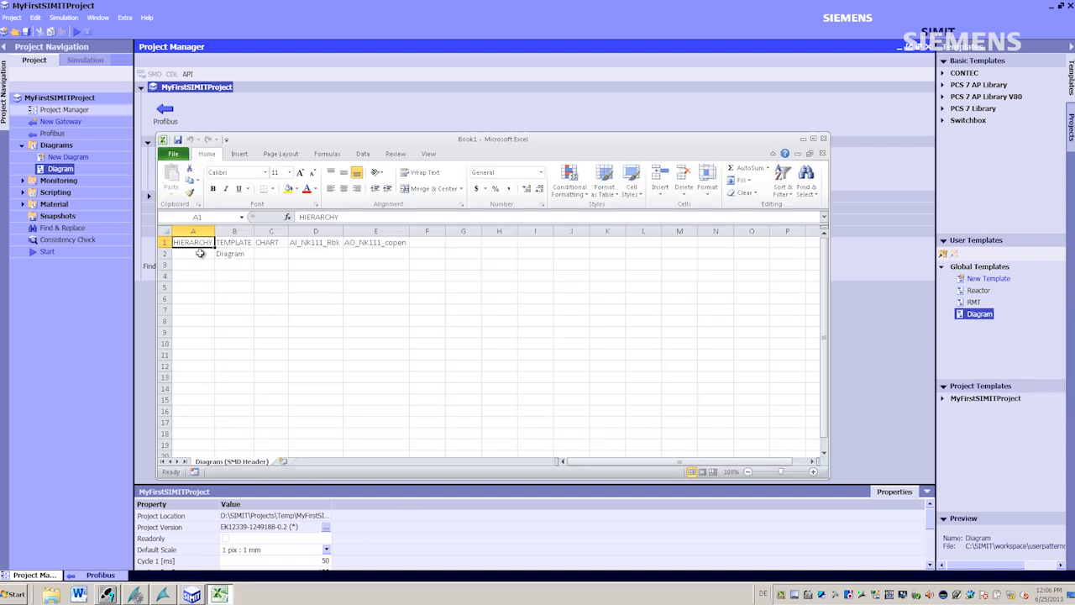
drag(200, 253, 401, 355)
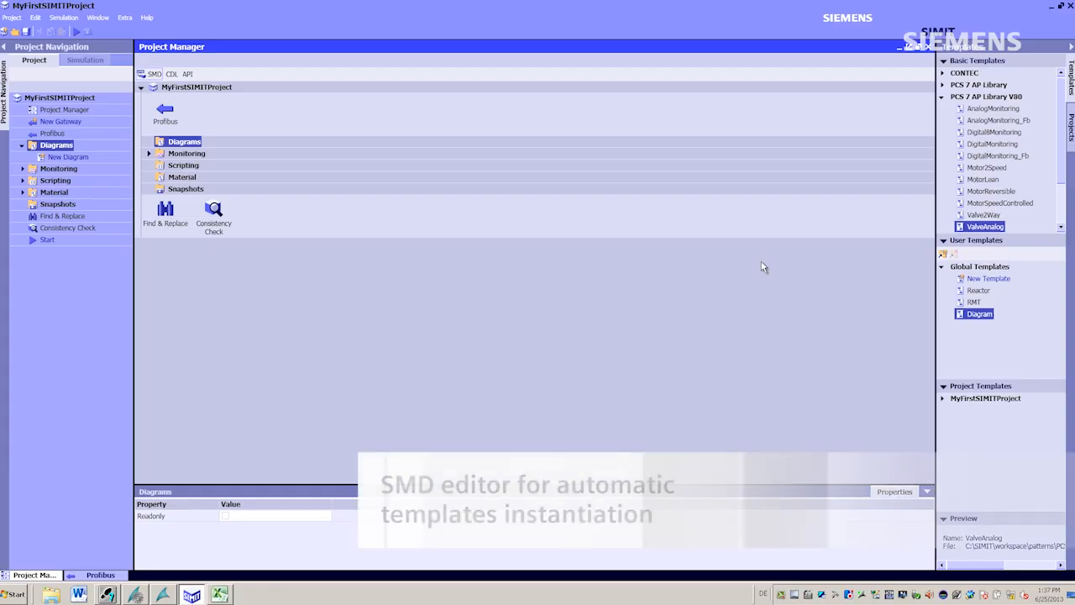
- Import Valve.IEA in the SMD editor to instantiate valve templates automatically
click(155, 75)
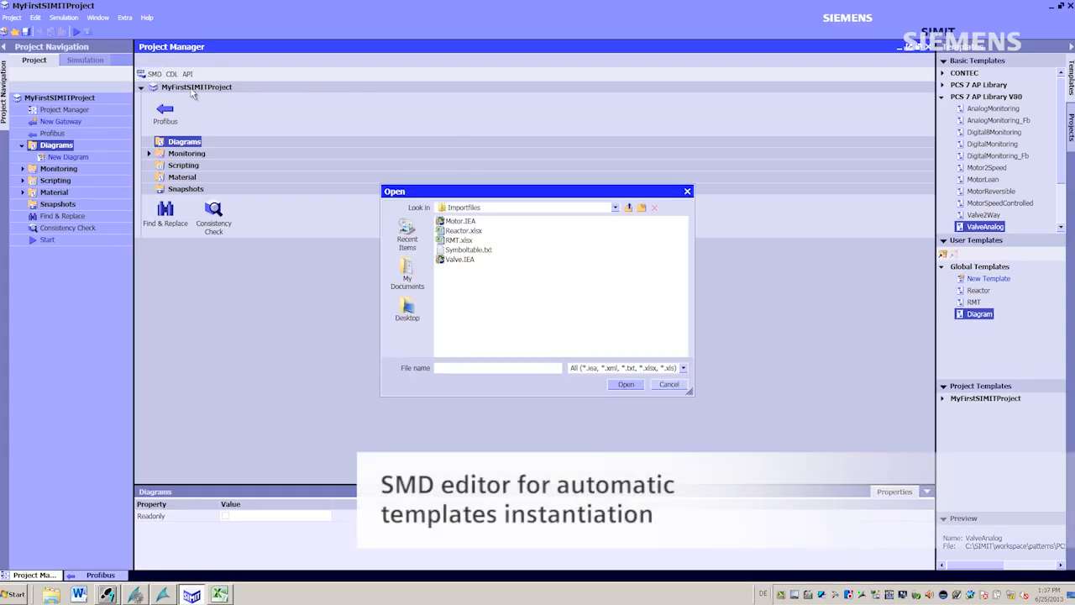
click(469, 261)
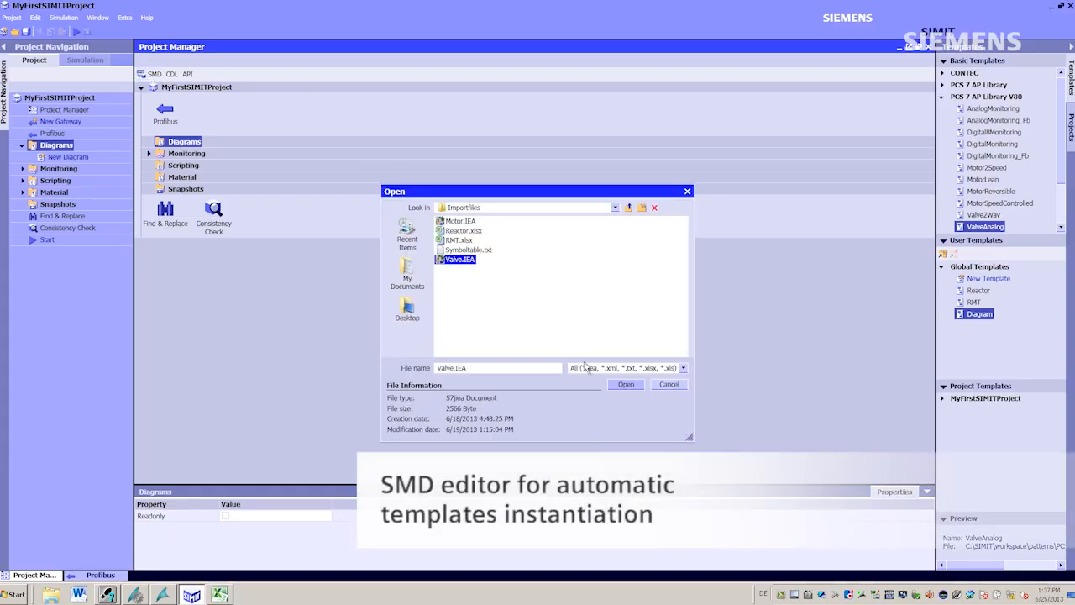
click(627, 387)
click(699, 305)
click(671, 324)
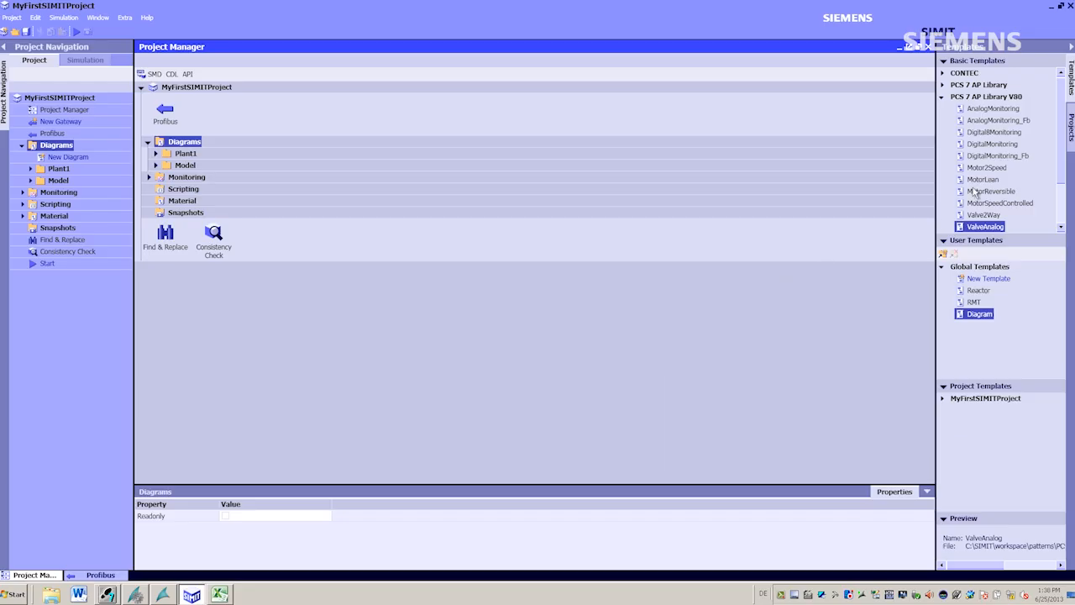
- Select the MotorLean template and import Motor.IEA to generate the motor and valve charts automatically
click(980, 180)
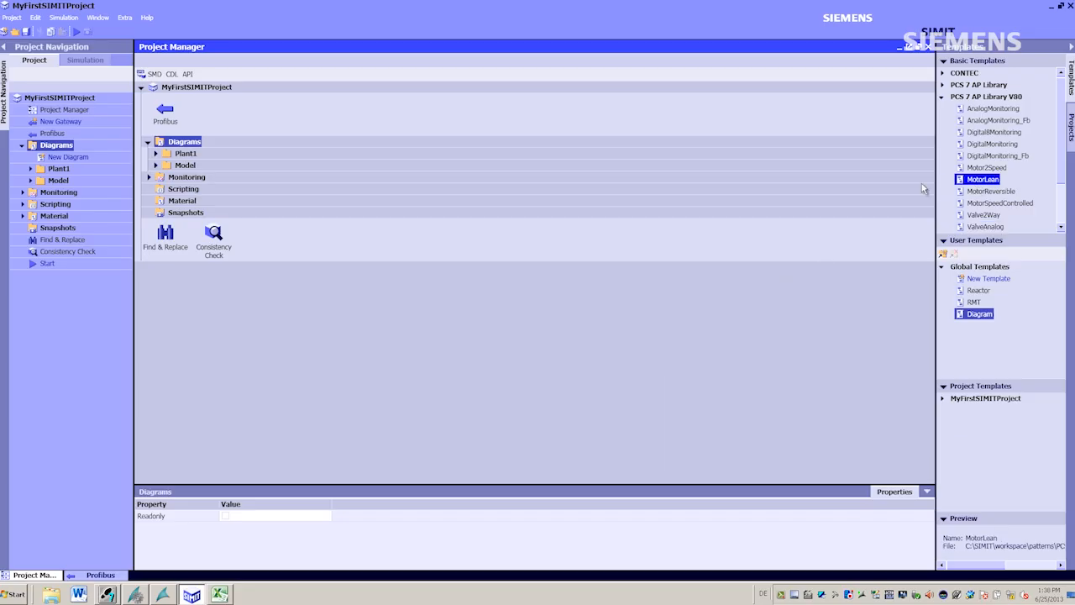
click(171, 76)
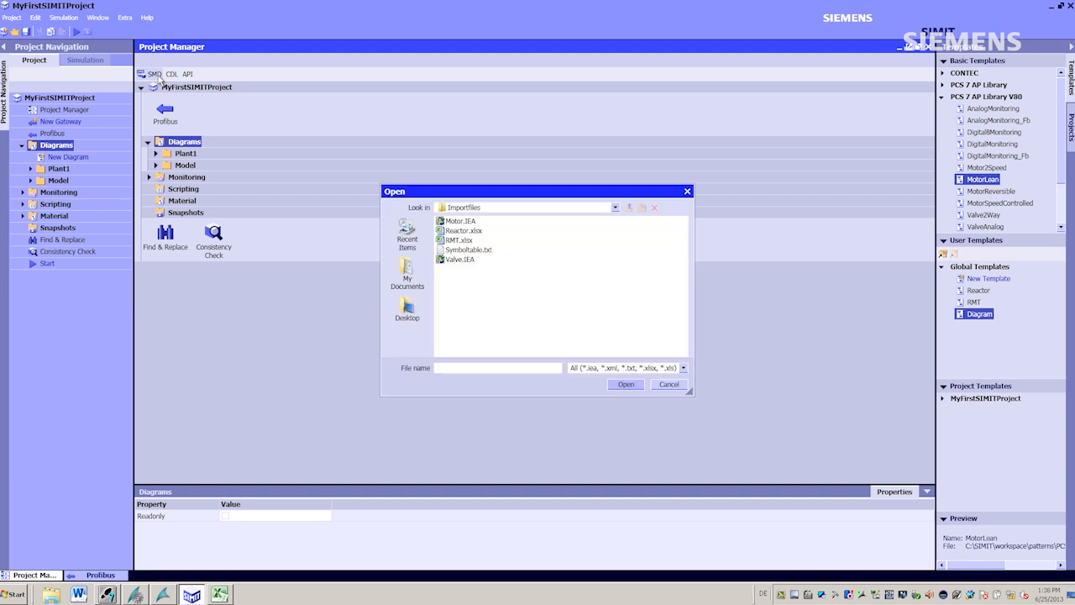
click(462, 222)
click(622, 380)
click(700, 306)
click(691, 323)
click(659, 348)
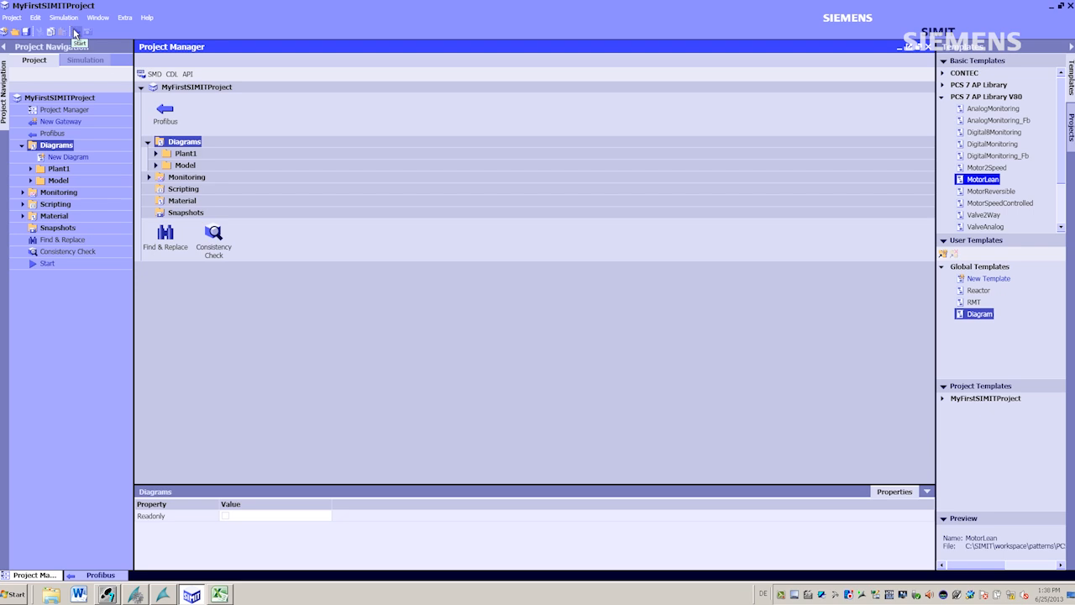
- Start the simulation and exit it again
click(74, 32)
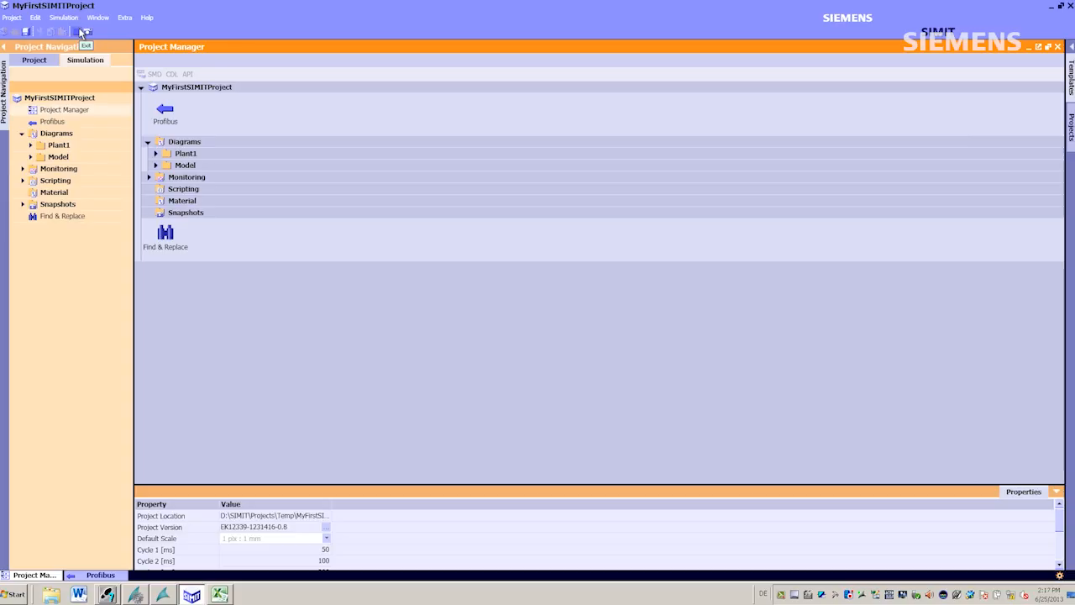
click(82, 32)
- Import RMT.xlsx through the SMD editor into the Diagrams folder using the RMT template
click(30, 180)
click(37, 204)
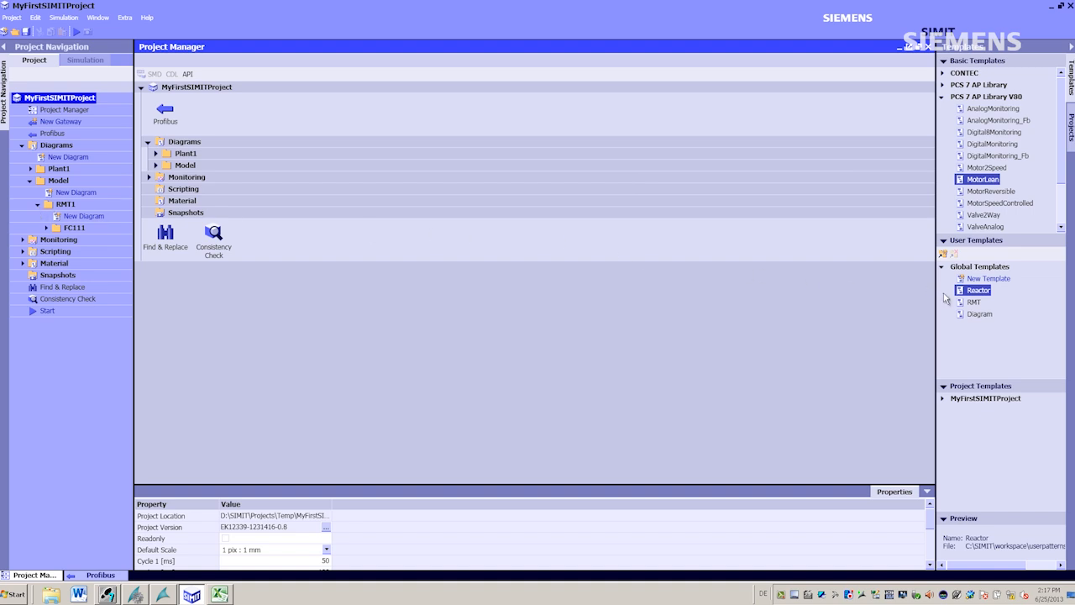
click(973, 302)
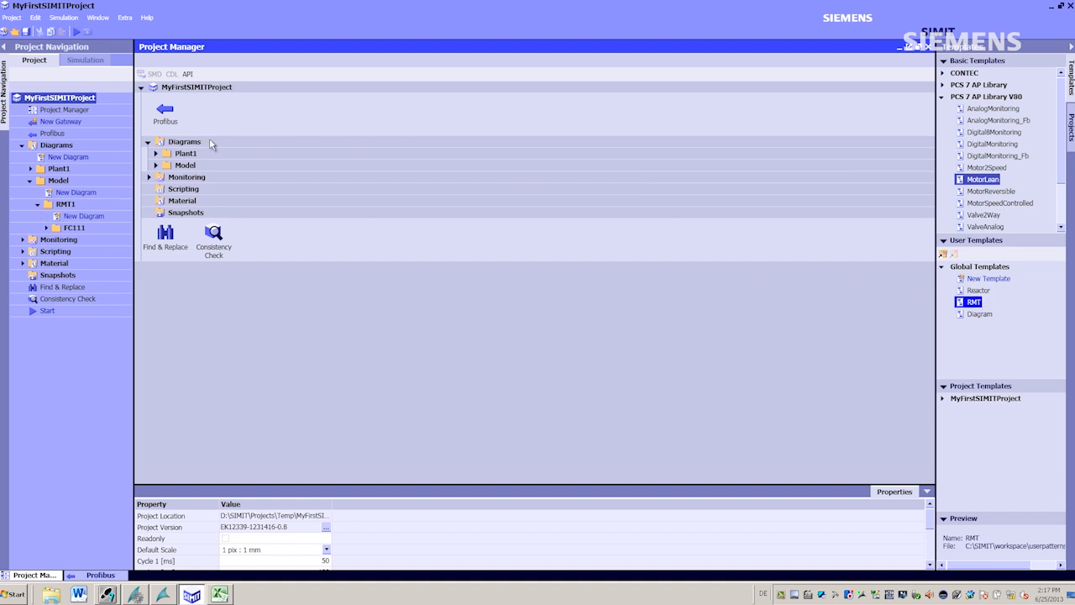
click(209, 139)
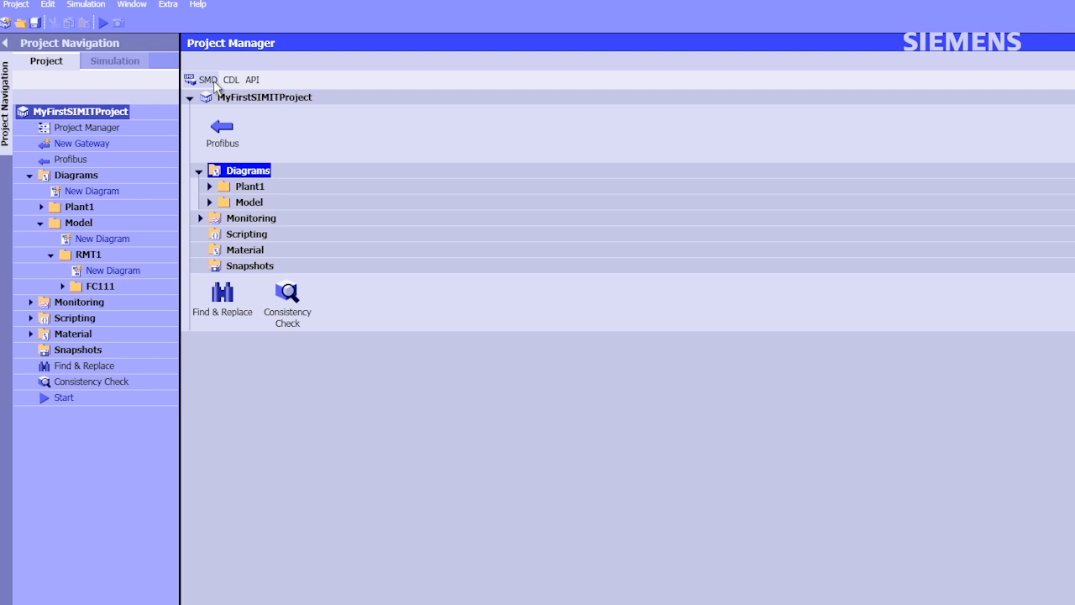
click(208, 80)
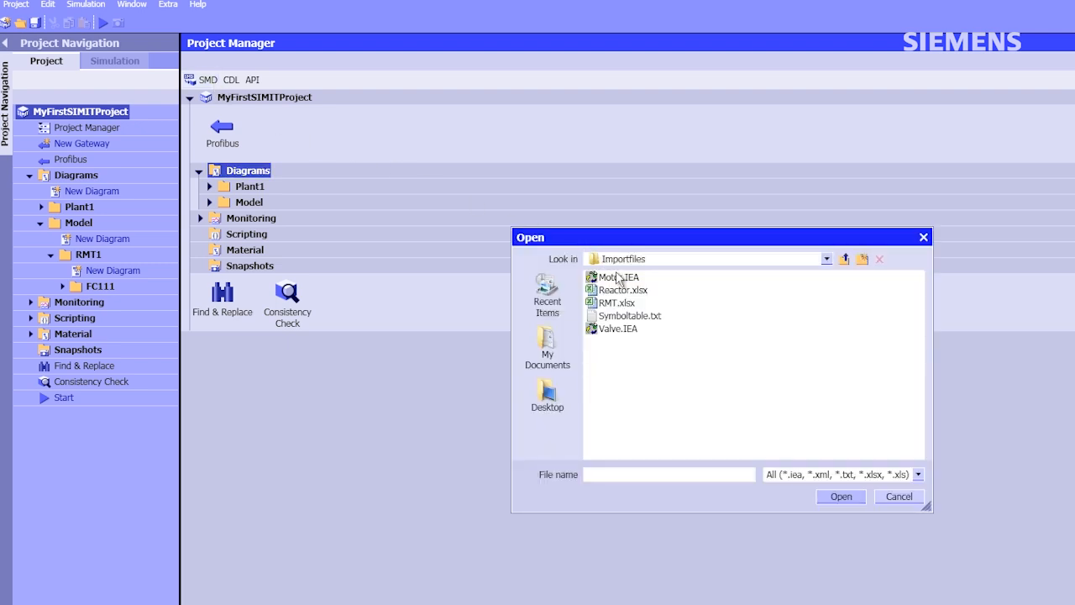
click(621, 303)
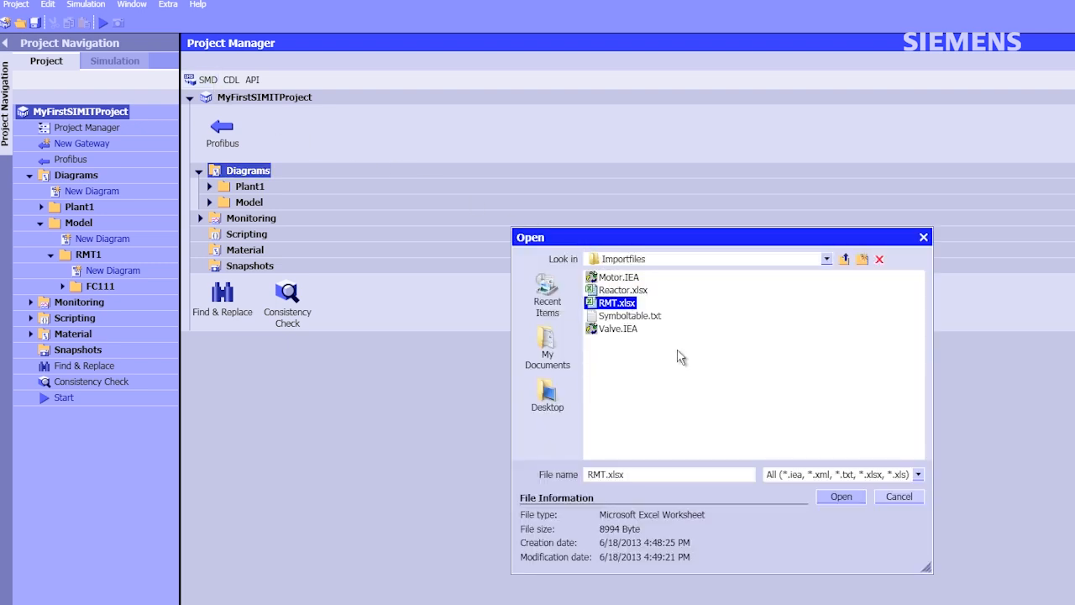
click(840, 498)
click(884, 450)
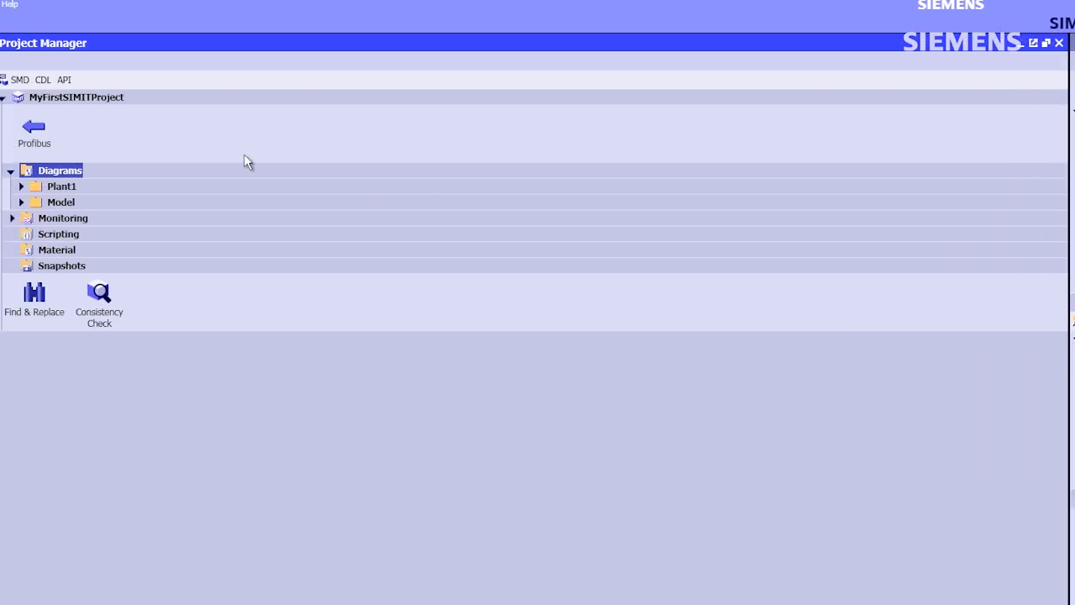
- Import Reactor.xlsx through the SMD editor and confirm the import
click(216, 84)
click(632, 291)
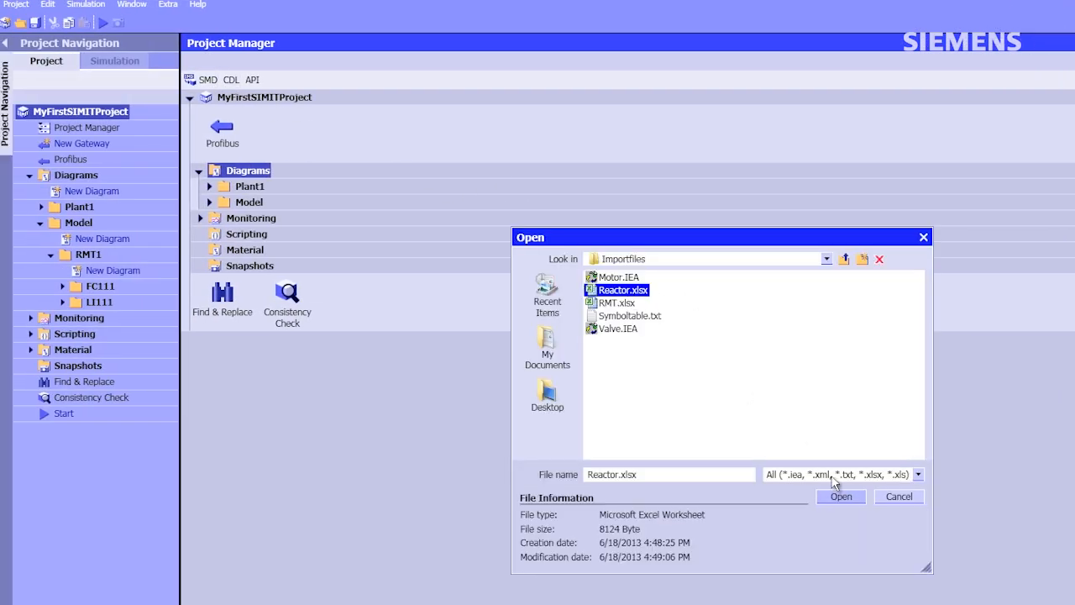
click(840, 499)
click(882, 450)
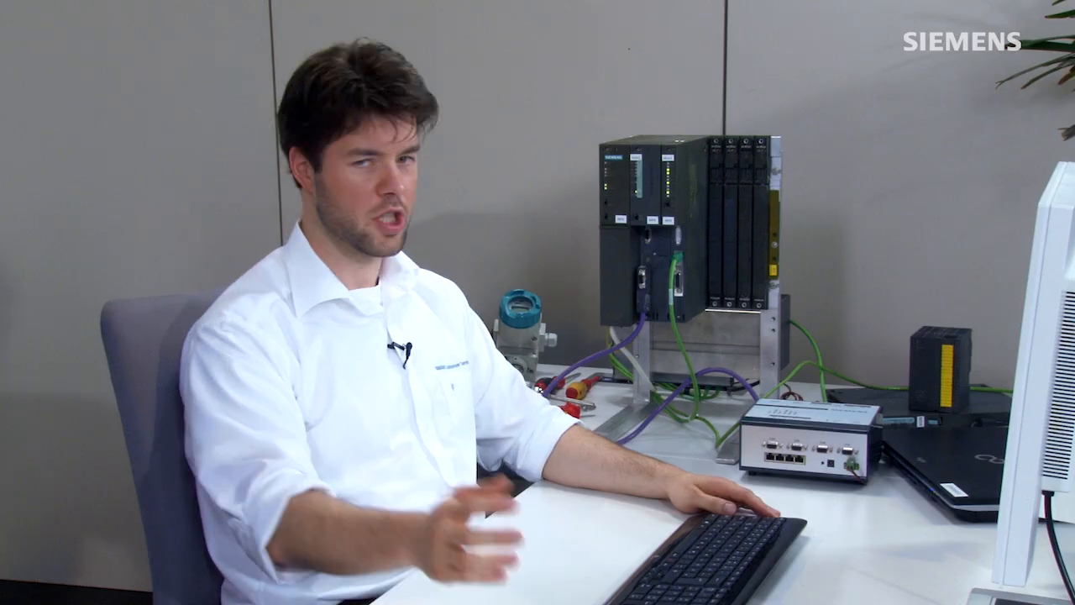